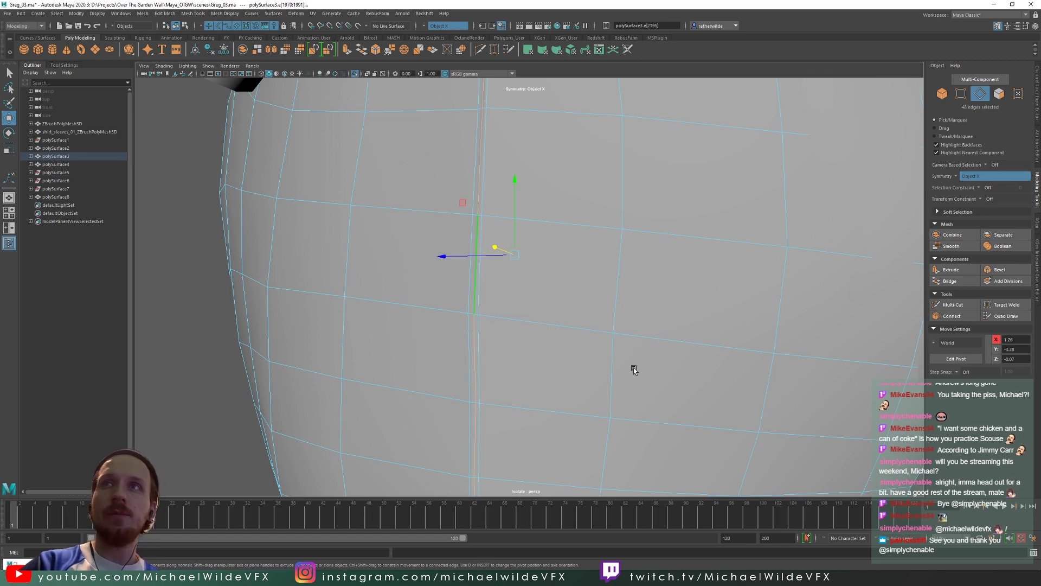
# Step: Examine the leg cuff and side seam of the trousers from several angles and save the scene
pyautogui.keyDown('alt'); pyautogui.moveTo(634, 370); pyautogui.dragTo(588, 320, button='right'); pyautogui.keyUp('alt')
pyautogui.keyDown('alt'); pyautogui.moveTo(588, 320); pyautogui.dragTo(590, 189); pyautogui.keyUp('alt')
pyautogui.keyDown('alt'); pyautogui.moveTo(590, 190); pyautogui.dragTo(681, 331, button='right'); pyautogui.keyUp('alt')
pyautogui.keyDown('alt'); pyautogui.moveTo(682, 331); pyautogui.dragTo(616, 311); pyautogui.keyUp('alt')
pyautogui.keyDown('alt'); pyautogui.moveTo(617, 312); pyautogui.dragTo(623, 244, button='middle'); pyautogui.keyUp('alt')
pyautogui.keyDown('alt'); pyautogui.moveTo(624, 244); pyautogui.dragTo(674, 293, button='right'); pyautogui.keyUp('alt')
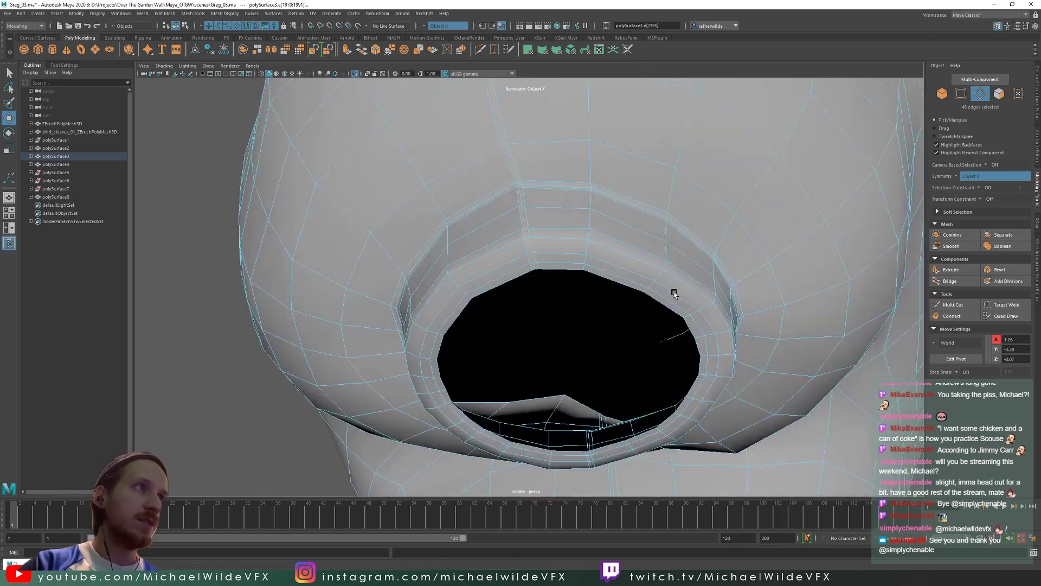
pyautogui.keyDown('alt'); pyautogui.moveTo(674, 293); pyautogui.dragTo(603, 298); pyautogui.keyUp('alt')
pyautogui.hotkey('ctrl', 's')
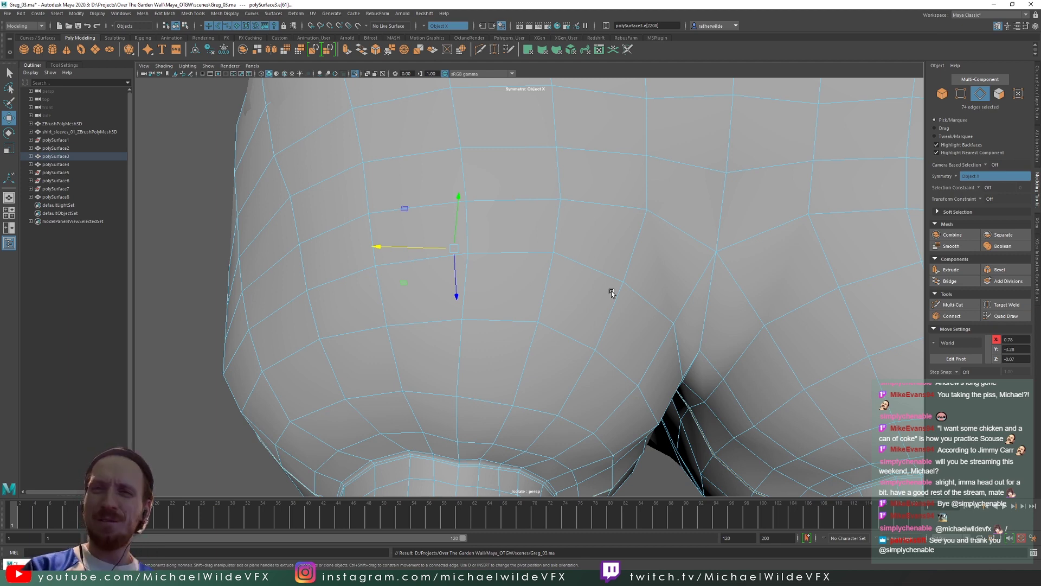
# Step: Convert the selected edge loop along the trousers' side seam to a vertex selection
pyautogui.keyDown('alt'); pyautogui.moveTo(620, 162); pyautogui.dragTo(587, 188); pyautogui.keyUp('alt')
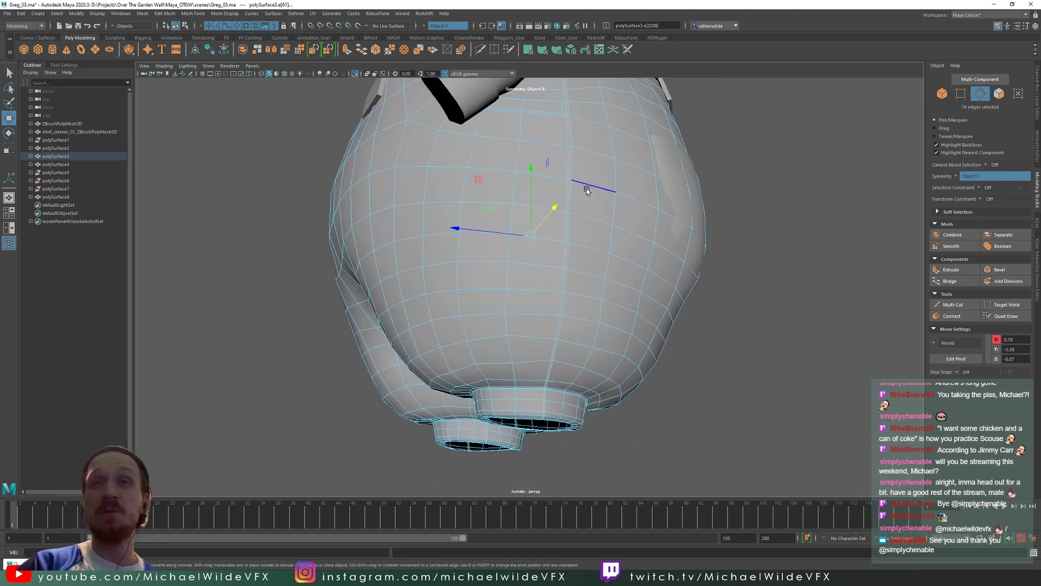
pyautogui.keyDown('alt'); pyautogui.moveTo(567, 123); pyautogui.dragTo(535, 80); pyautogui.keyUp('alt')
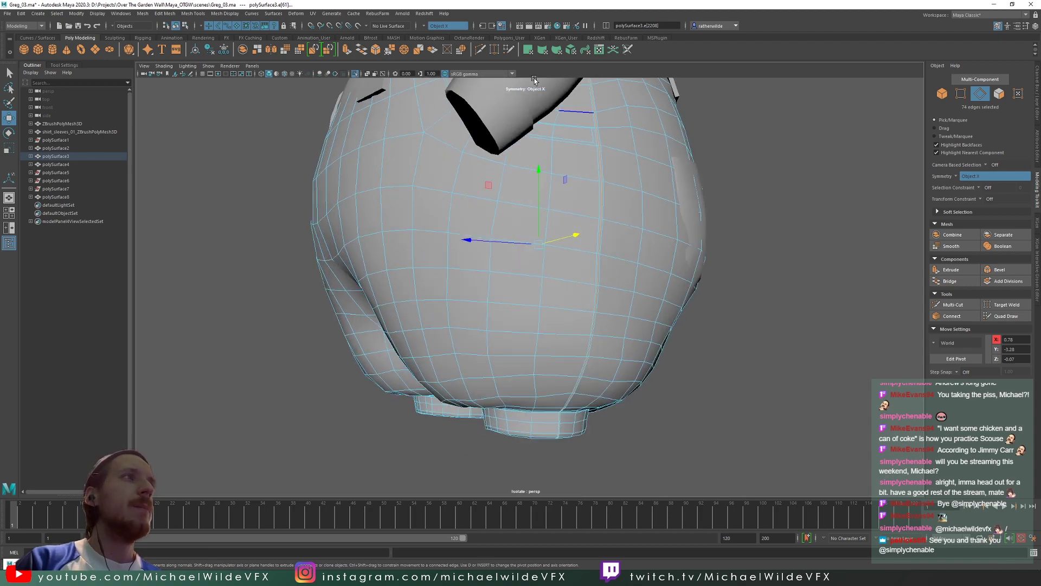
pyautogui.keyDown('alt'); pyautogui.moveTo(673, 203); pyautogui.dragTo(613, 186); pyautogui.keyUp('alt')
pyautogui.keyDown('alt'); pyautogui.moveTo(621, 221); pyautogui.dragTo(485, 228); pyautogui.keyUp('alt')
pyautogui.keyDown('alt'); pyautogui.moveTo(486, 229); pyautogui.dragTo(521, 239, button='middle'); pyautogui.keyUp('alt')
pyautogui.keyDown('alt'); pyautogui.moveTo(521, 239); pyautogui.dragTo(539, 252, button='right'); pyautogui.keyUp('alt')
pyautogui.keyDown('alt'); pyautogui.moveTo(580, 252); pyautogui.dragTo(503, 185); pyautogui.keyUp('alt')
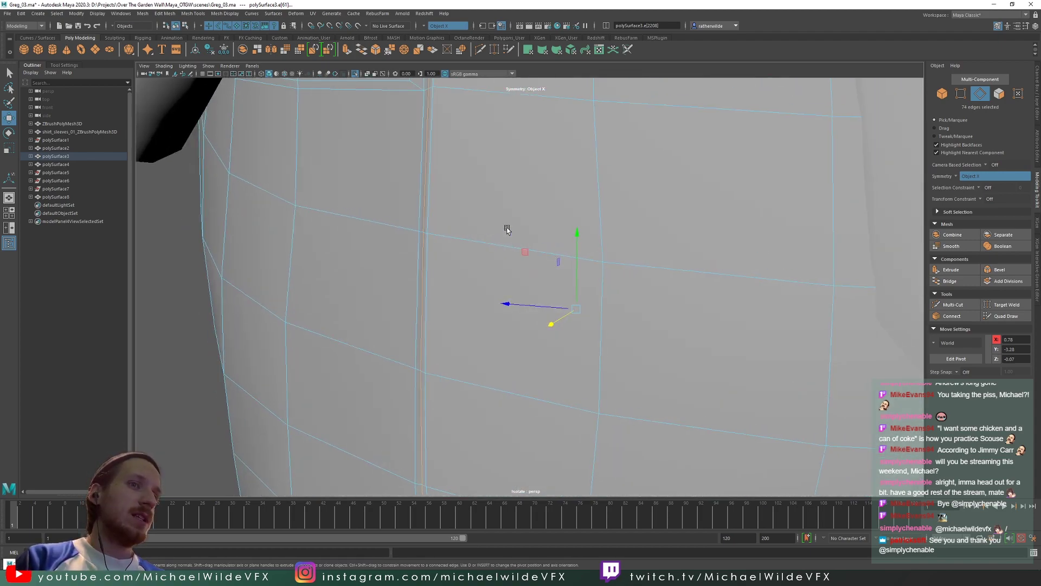
pyautogui.keyDown('ctrl'); pyautogui.rightClick(503, 184); pyautogui.keyUp('ctrl')
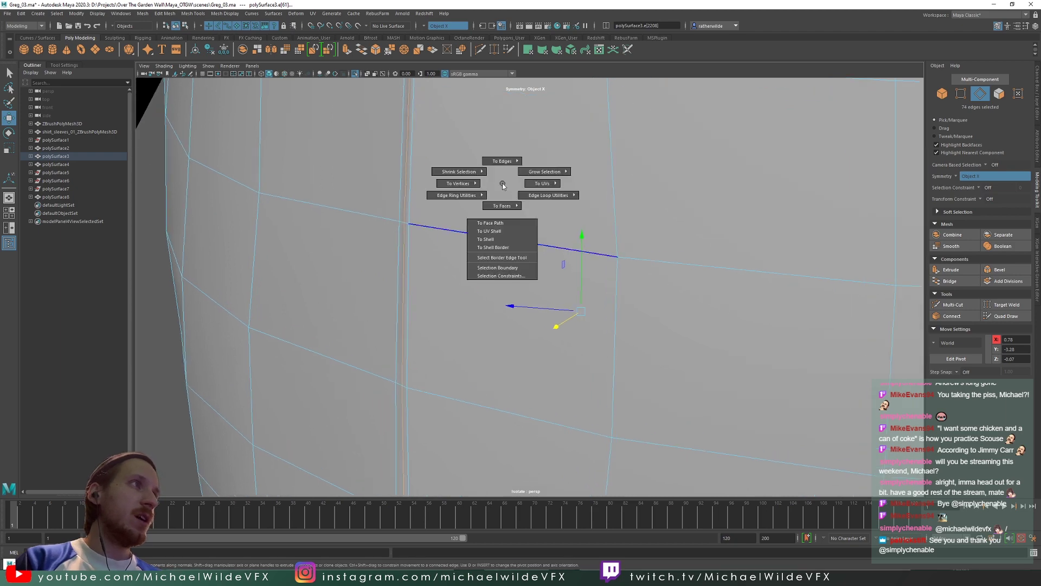
pyautogui.keyDown('ctrl'); pyautogui.moveTo(502, 184); pyautogui.dragTo(392, 187, button='right'); pyautogui.keyUp('ctrl')
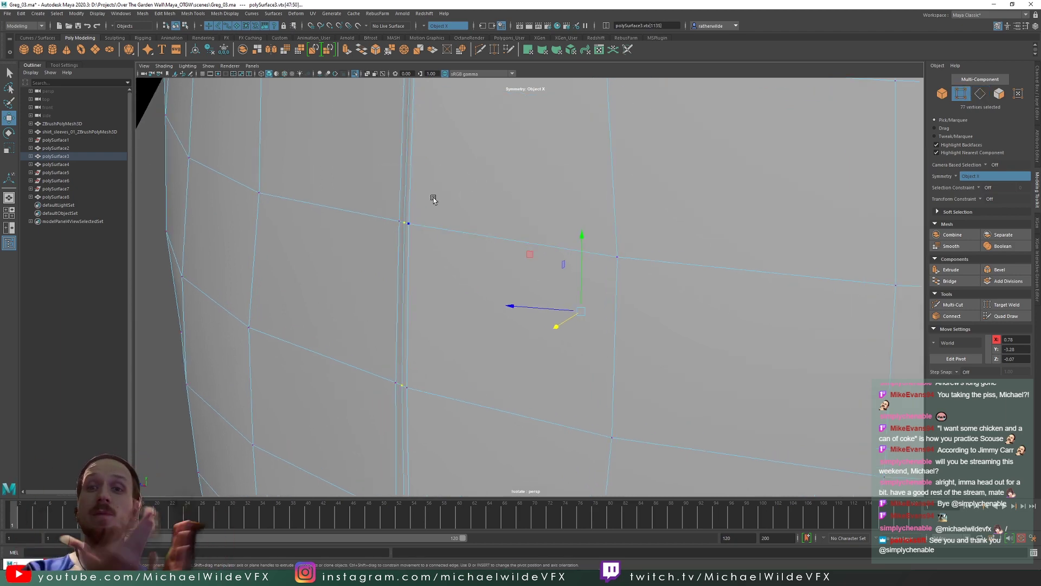
# Step: Try scaling the side seam vertices along the X axis
pyautogui.scroll(-3, 436, 201)
pyautogui.press('r')
pyautogui.keyDown('alt'); pyautogui.moveTo(632, 272); pyautogui.dragTo(490, 291); pyautogui.keyUp('alt')
pyautogui.keyDown('alt'); pyautogui.moveTo(490, 274); pyautogui.dragTo(562, 288, button='middle'); pyautogui.keyUp('alt')
pyautogui.keyDown('alt'); pyautogui.moveTo(562, 289); pyautogui.dragTo(615, 349, button='right'); pyautogui.keyUp('alt')
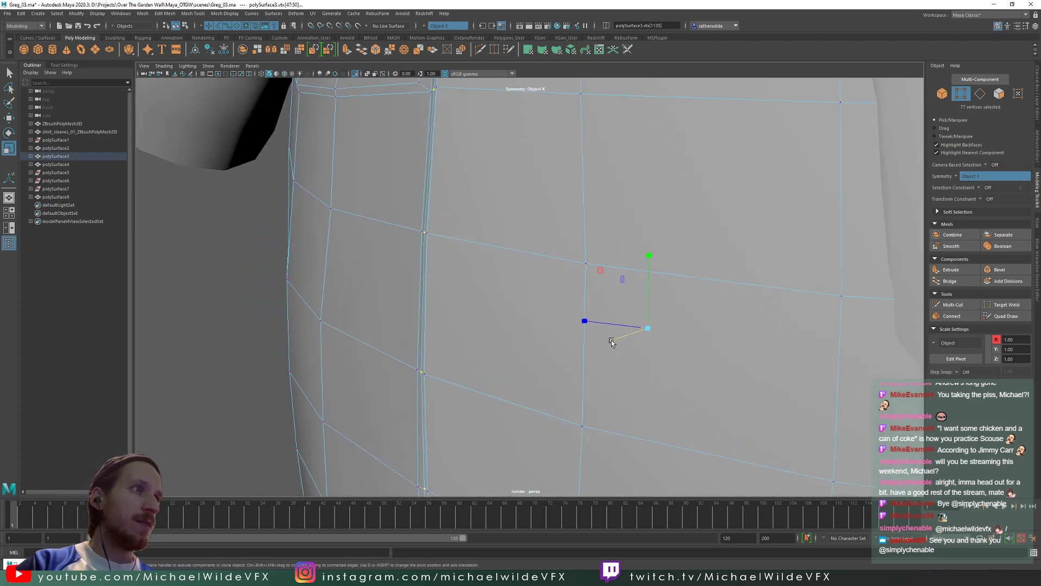
pyautogui.moveTo(612, 342); pyautogui.dragTo(542, 336)
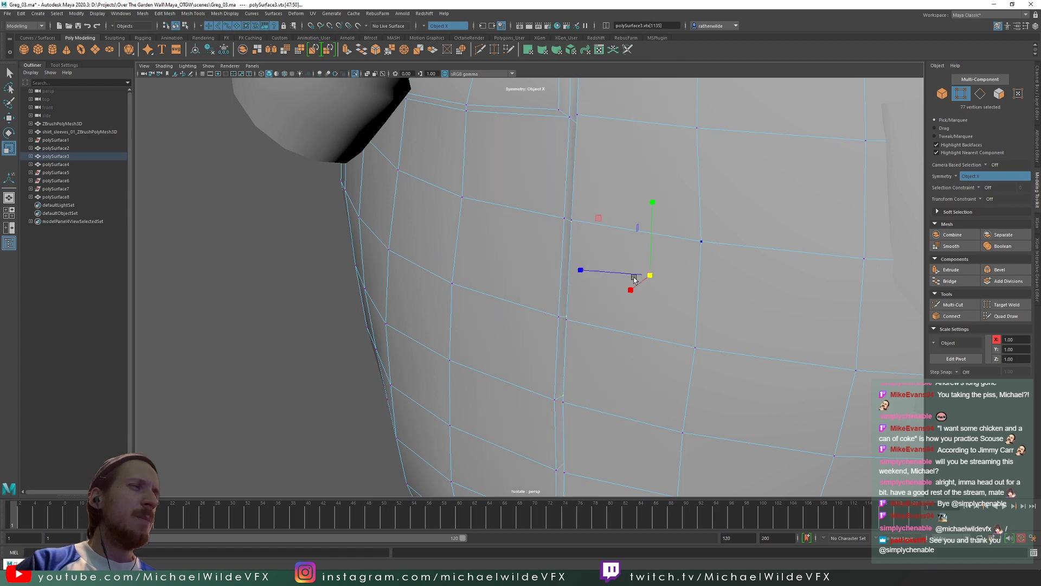
pyautogui.keyDown('alt'); pyautogui.moveTo(634, 279); pyautogui.dragTo(540, 258); pyautogui.keyUp('alt')
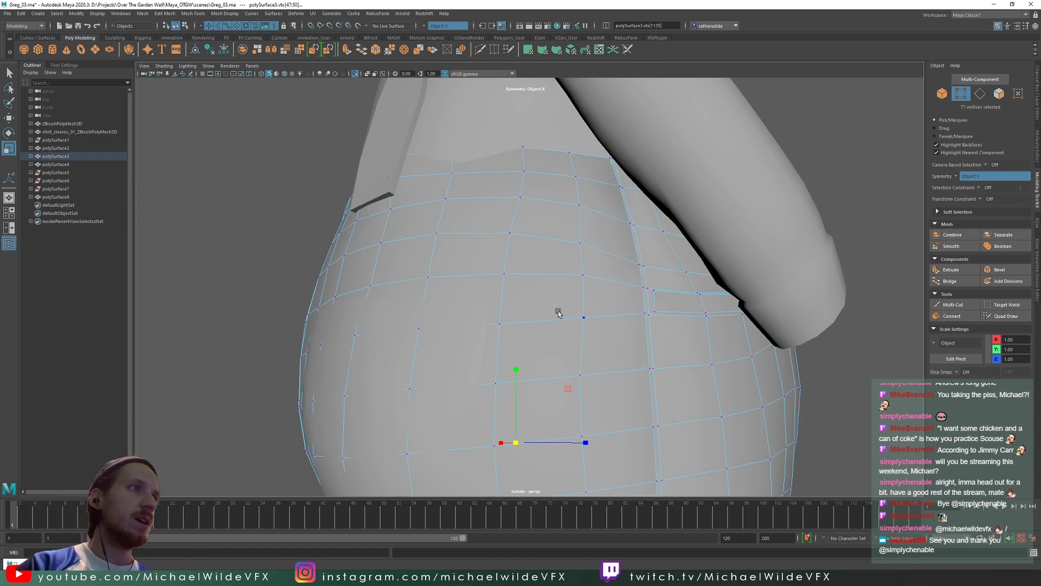
pyautogui.keyDown('alt'); pyautogui.moveTo(590, 341); pyautogui.dragTo(567, 238); pyautogui.keyUp('alt')
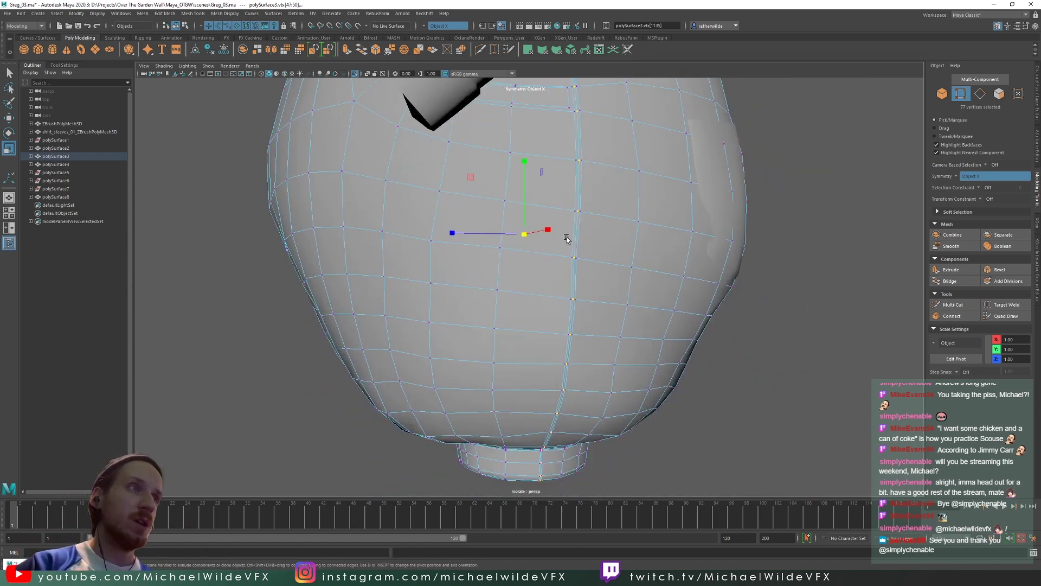
# Step: Set the Move tool's axis orientation to Normal for the selected side seam vertices
pyautogui.keyDown('alt'); pyautogui.moveTo(567, 239); pyautogui.dragTo(599, 298, button='right'); pyautogui.keyUp('alt')
pyautogui.keyDown('alt'); pyautogui.moveTo(600, 297); pyautogui.dragTo(594, 262); pyautogui.keyUp('alt')
pyautogui.keyDown('ctrl'); pyautogui.moveTo(573, 219); pyautogui.dragTo(523, 222, button='right'); pyautogui.keyUp('ctrl')
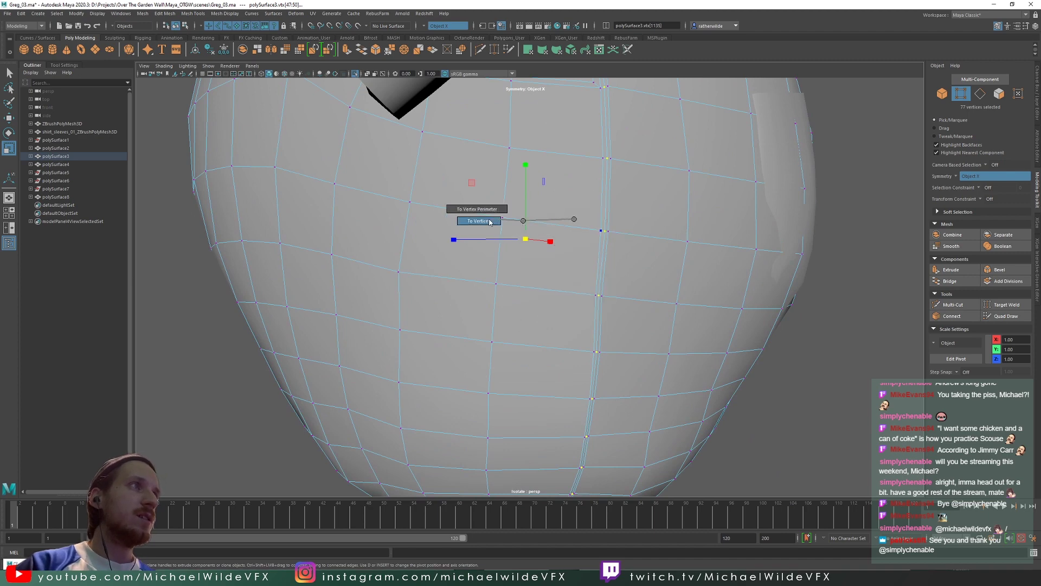
pyautogui.press('w')
pyautogui.keyDown('alt'); pyautogui.moveTo(644, 286); pyautogui.dragTo(449, 238); pyautogui.keyUp('alt')
pyautogui.click(53, 63)
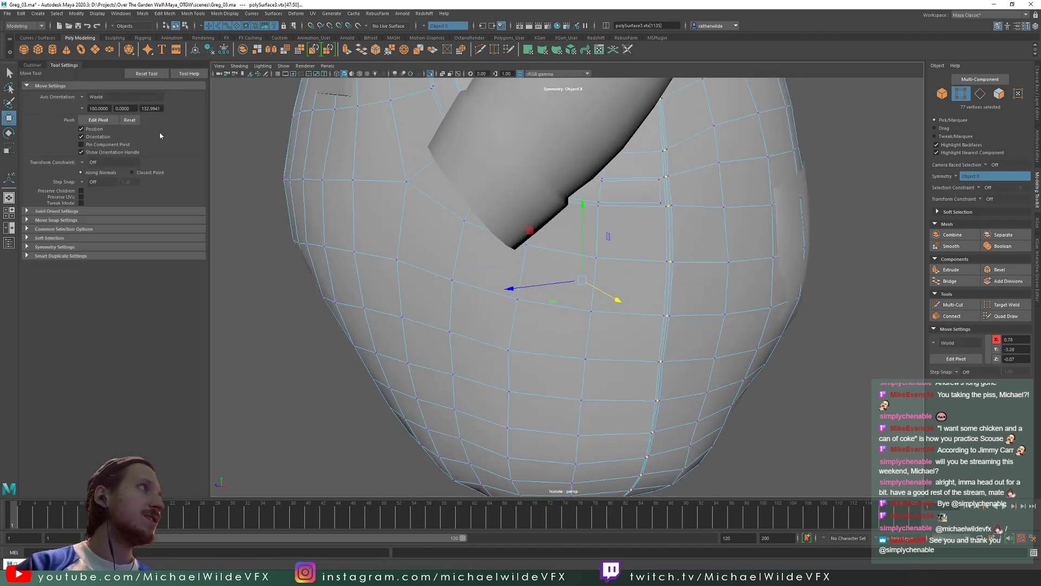
pyautogui.click(83, 98)
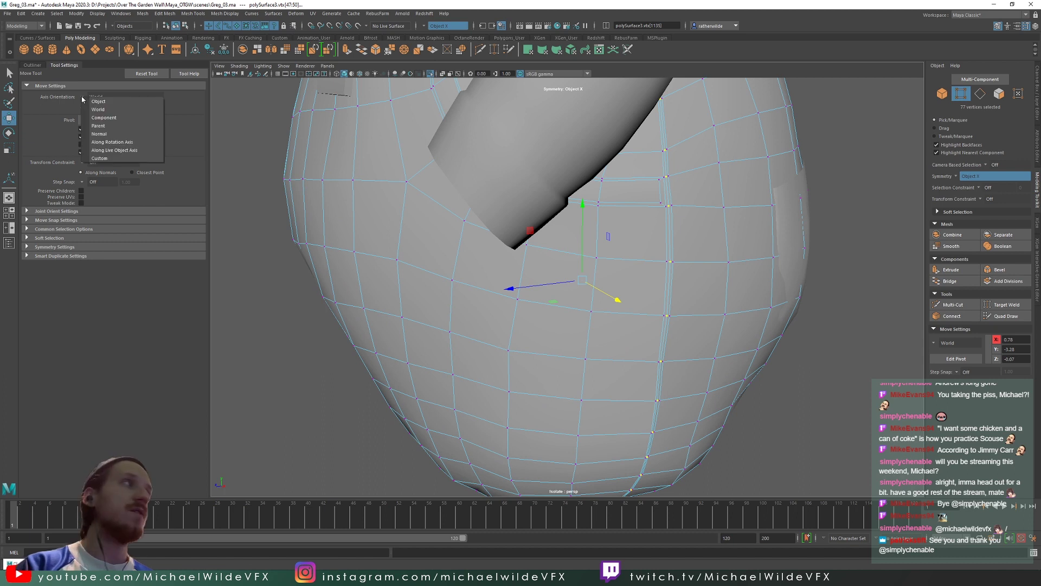
pyautogui.click(125, 134)
pyautogui.keyDown('alt'); pyautogui.moveTo(537, 255); pyautogui.dragTo(525, 274); pyautogui.keyUp('alt')
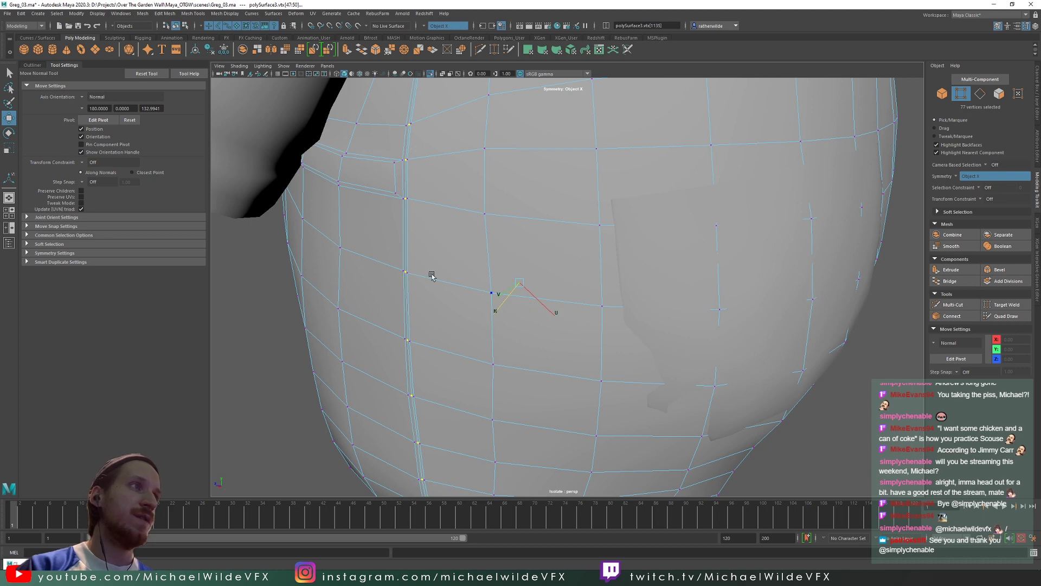
# Step: Move the side seam vertices along their normals to form a groove, and preview the trousers smoothed in object mode
pyautogui.keyDown('alt'); pyautogui.moveTo(431, 276); pyautogui.dragTo(515, 352, button='right'); pyautogui.keyUp('alt')
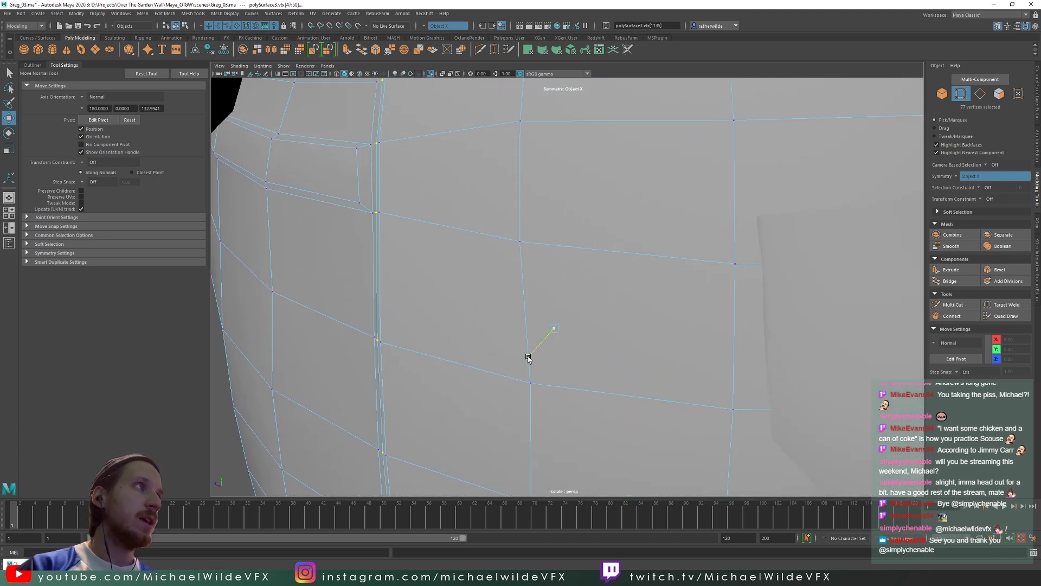
pyautogui.keyDown('alt'); pyautogui.moveTo(506, 363); pyautogui.dragTo(539, 343); pyautogui.keyUp('alt')
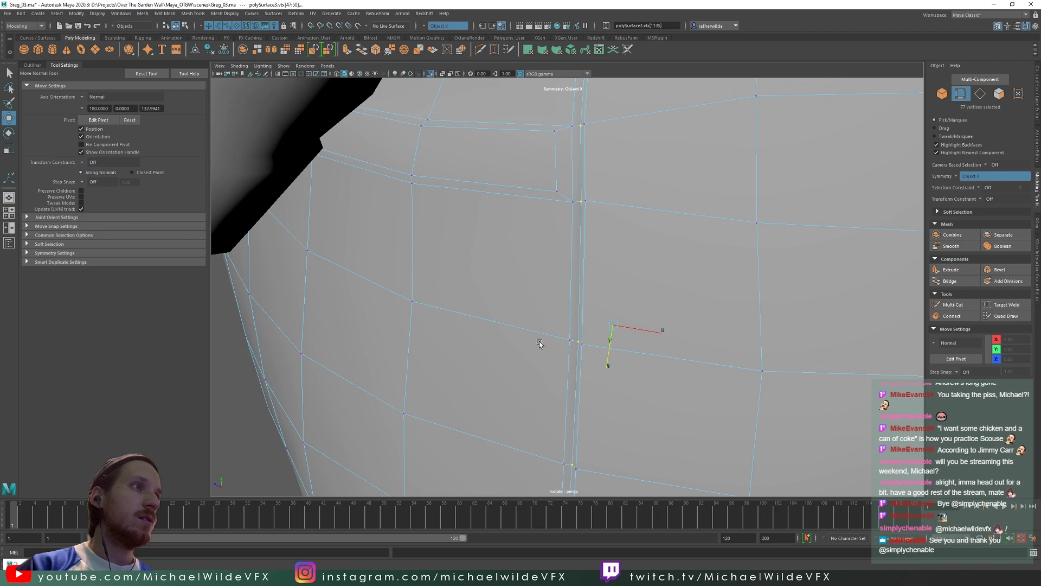
pyautogui.keyDown('alt'); pyautogui.moveTo(539, 343); pyautogui.dragTo(548, 288, button='right'); pyautogui.keyUp('alt')
pyautogui.keyDown('alt'); pyautogui.moveTo(549, 288); pyautogui.dragTo(604, 250); pyautogui.keyUp('alt')
pyautogui.keyDown('alt'); pyautogui.moveTo(603, 250); pyautogui.dragTo(534, 261, button='right'); pyautogui.keyUp('alt')
pyautogui.keyDown('alt'); pyautogui.moveTo(535, 261); pyautogui.dragTo(539, 237); pyautogui.keyUp('alt')
pyautogui.keyDown('alt'); pyautogui.moveTo(539, 237); pyautogui.dragTo(572, 284, button='right'); pyautogui.keyUp('alt')
pyautogui.keyDown('alt'); pyautogui.moveTo(572, 284); pyautogui.dragTo(567, 281); pyautogui.keyUp('alt')
pyautogui.keyDown('alt'); pyautogui.moveTo(568, 282); pyautogui.dragTo(563, 307, button='right'); pyautogui.keyUp('alt')
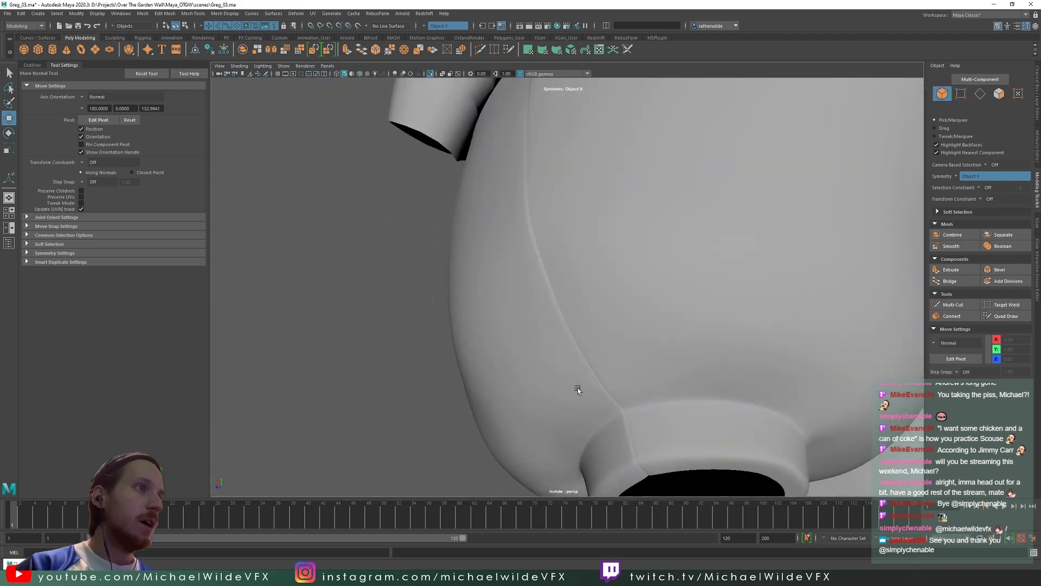
# Step: Inspect the smoothed trouser seam from the front and back, and select the shirt mesh
pyautogui.keyDown('alt'); pyautogui.moveTo(577, 388); pyautogui.dragTo(623, 362); pyautogui.keyUp('alt')
pyautogui.keyDown('alt'); pyautogui.moveTo(623, 362); pyautogui.dragTo(615, 318, button='right'); pyautogui.keyUp('alt')
pyautogui.keyDown('alt'); pyautogui.moveTo(615, 317); pyautogui.dragTo(624, 343); pyautogui.keyUp('alt')
pyautogui.keyDown('alt'); pyautogui.moveTo(624, 343); pyautogui.dragTo(624, 266, button='right'); pyautogui.keyUp('alt')
pyautogui.click(641, 244)
pyautogui.keyDown('alt'); pyautogui.moveTo(623, 266); pyautogui.dragTo(649, 274); pyautogui.keyUp('alt')
pyautogui.click(698, 107)
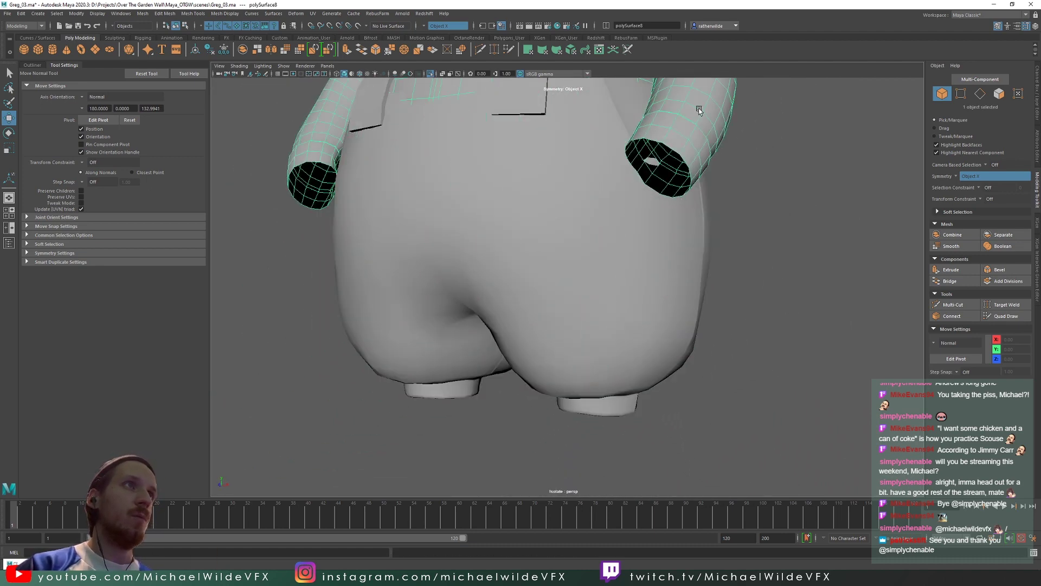
pyautogui.keyDown('alt'); pyautogui.moveTo(698, 107); pyautogui.dragTo(641, 304, button='middle'); pyautogui.keyUp('alt')
pyautogui.moveTo(641, 305)
pyautogui.keyDown('alt'); pyautogui.mouseDown()
pyautogui.moveTo(574, 280)
pyautogui.moveTo(659, 275)
pyautogui.moveTo(657, 314)
pyautogui.mouseUp(); pyautogui.keyUp('alt')
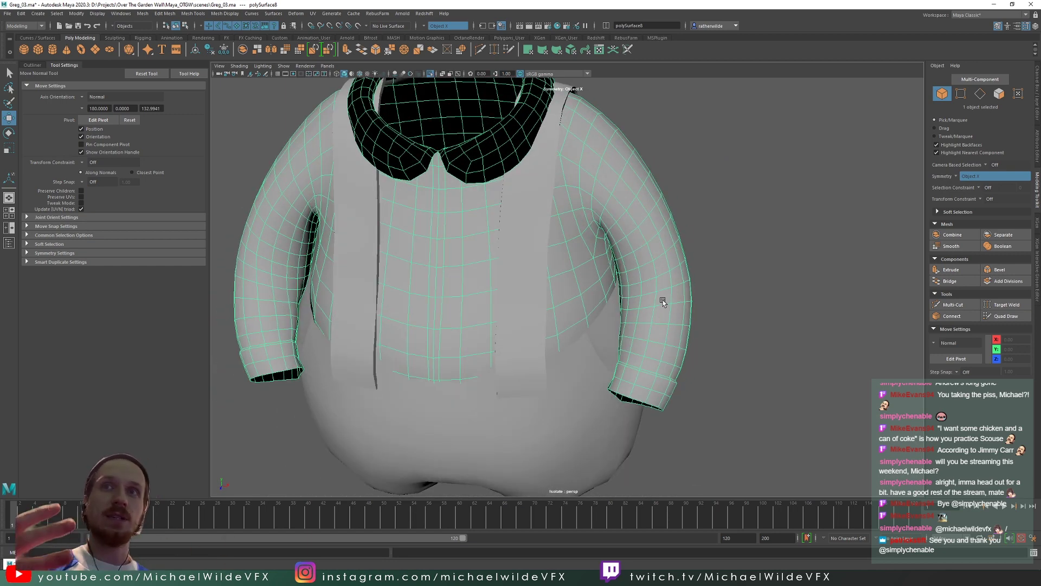
# Step: Isolate the shirt mesh in the viewport and switch it to face selection
pyautogui.keyDown('alt'); pyautogui.moveTo(655, 304); pyautogui.dragTo(686, 375, button='right'); pyautogui.keyUp('alt')
pyautogui.keyDown('alt'); pyautogui.moveTo(685, 375); pyautogui.dragTo(695, 363); pyautogui.keyUp('alt')
pyautogui.keyDown('alt'); pyautogui.moveTo(731, 301); pyautogui.dragTo(676, 288, button='middle'); pyautogui.keyUp('alt')
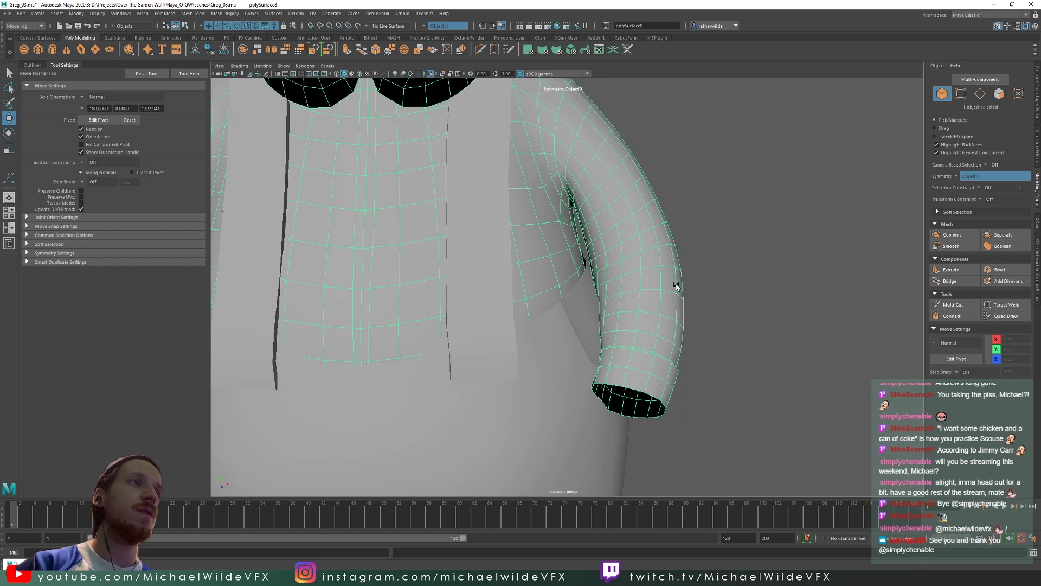
pyautogui.keyDown('alt'); pyautogui.moveTo(677, 288); pyautogui.dragTo(647, 276); pyautogui.keyUp('alt')
pyautogui.click(432, 76)
pyautogui.click(431, 76)
pyautogui.moveTo(640, 257); pyautogui.dragTo(642, 278, button='right')
pyautogui.keyDown('alt'); pyautogui.moveTo(641, 277); pyautogui.dragTo(646, 294); pyautogui.keyUp('alt')
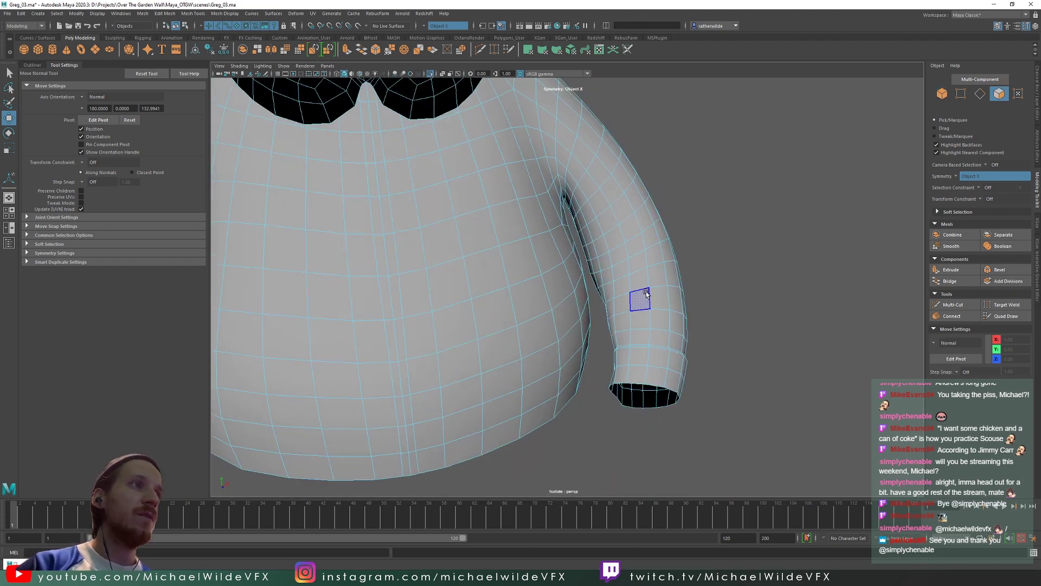
# Step: Set the Move tool's axis orientation to Object and select all faces of the lower sleeve and cuff
pyautogui.click(98, 98)
pyautogui.click(100, 103)
pyautogui.keyDown('alt'); pyautogui.moveTo(575, 282); pyautogui.dragTo(602, 277); pyautogui.keyUp('alt')
pyautogui.click(605, 279)
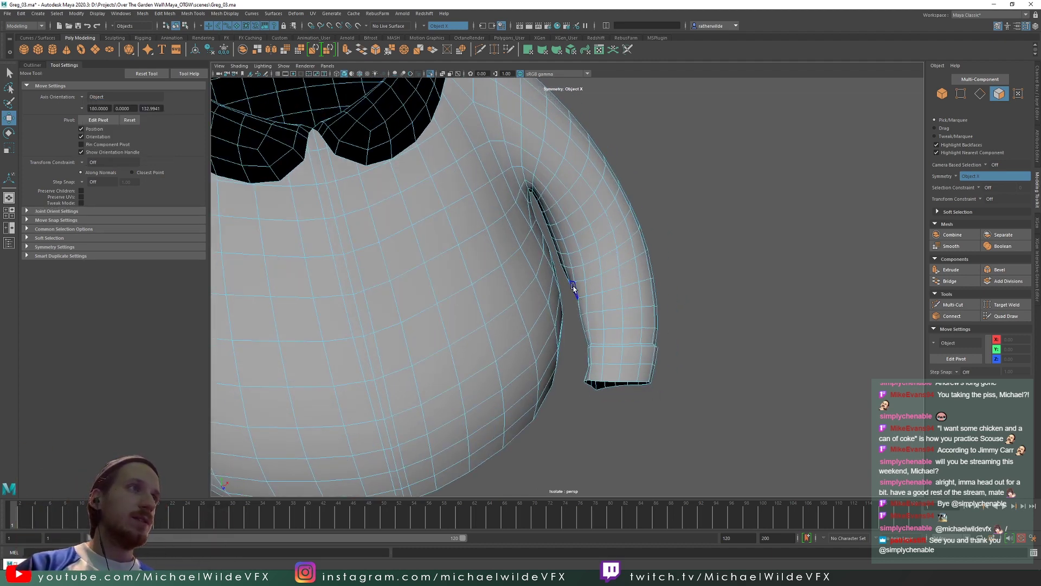
pyautogui.moveTo(582, 303); pyautogui.dragTo(756, 486)
pyautogui.keyDown('alt'); pyautogui.moveTo(725, 418); pyautogui.dragTo(703, 384); pyautogui.keyUp('alt')
# Step: Try scaling the lower sleeve faces uniformly and along individual object axes, and undo the scaling
pyautogui.press('r')
pyautogui.keyDown('alt'); pyautogui.moveTo(622, 343); pyautogui.dragTo(674, 349, button='right'); pyautogui.keyUp('alt')
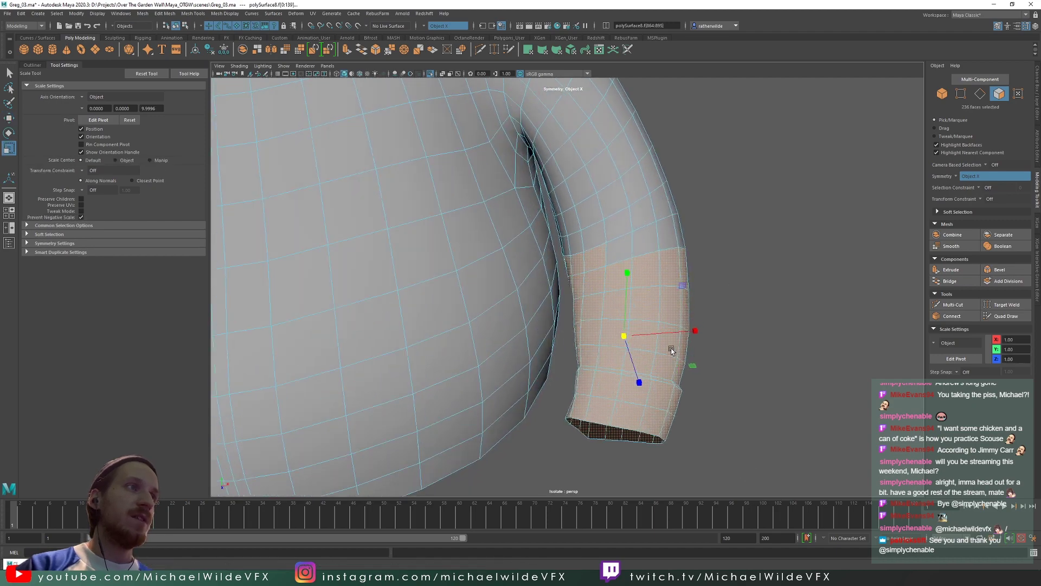
pyautogui.keyDown('alt'); pyautogui.moveTo(674, 349); pyautogui.dragTo(551, 351); pyautogui.keyUp('alt')
pyautogui.hotkey('ctrl', 'z')
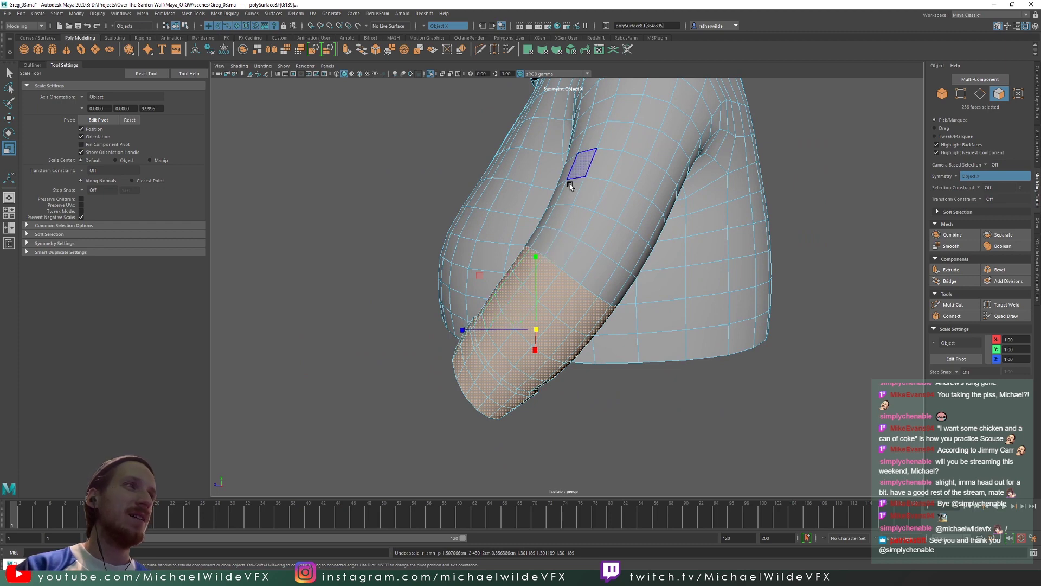
pyautogui.moveTo(468, 330); pyautogui.dragTo(624, 361)
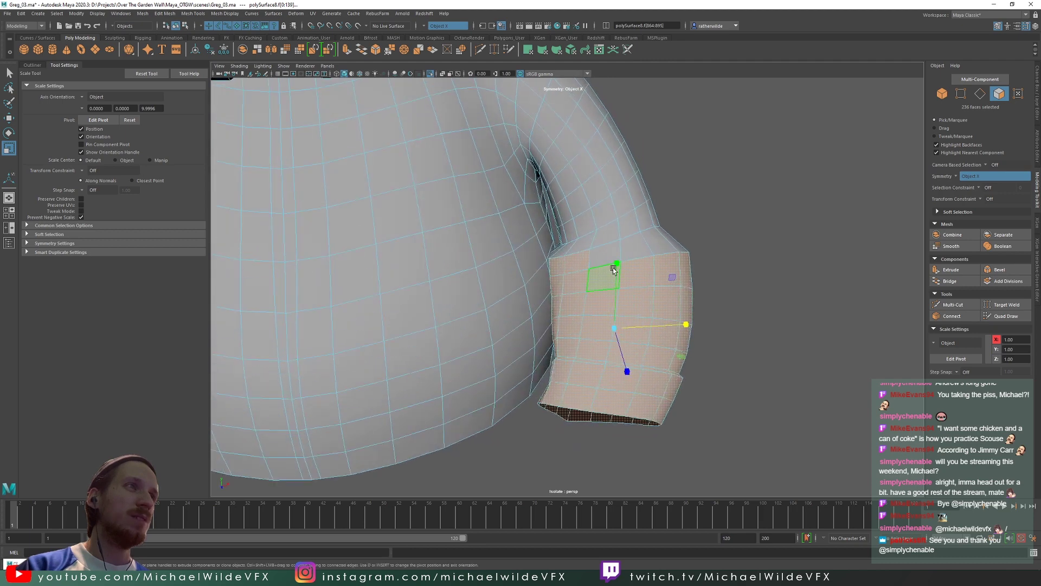
pyautogui.moveTo(616, 270); pyautogui.dragTo(607, 206)
pyautogui.hotkey('ctrl', 'z')
pyautogui.hotkey('ctrl', 'z')
pyautogui.hotkey('ctrl', 'z')
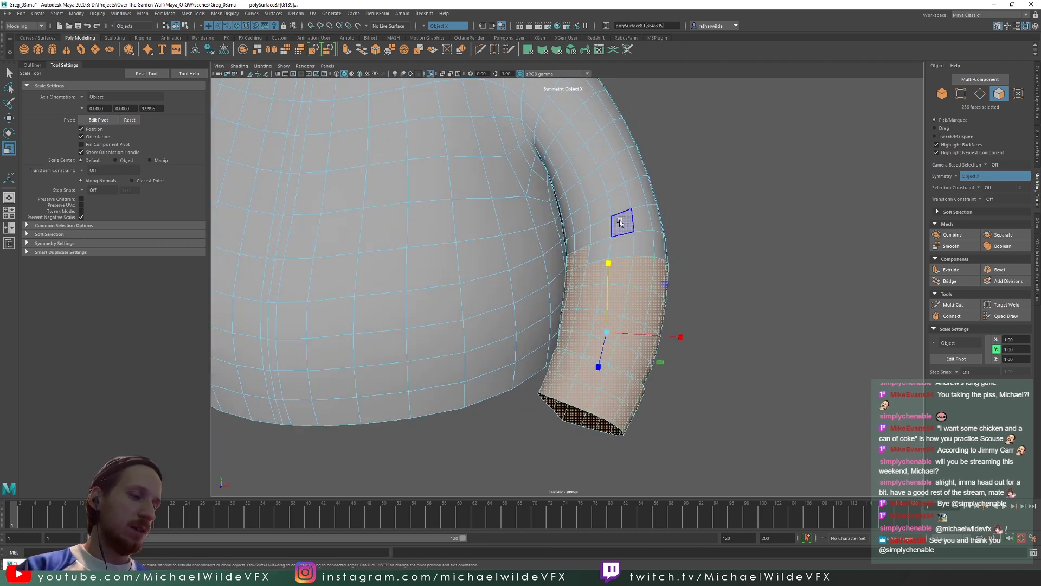
# Step: Enable soft selection on the lower sleeve faces, try scaling them uniformly and along Y, and undo both changes
pyautogui.press('b')
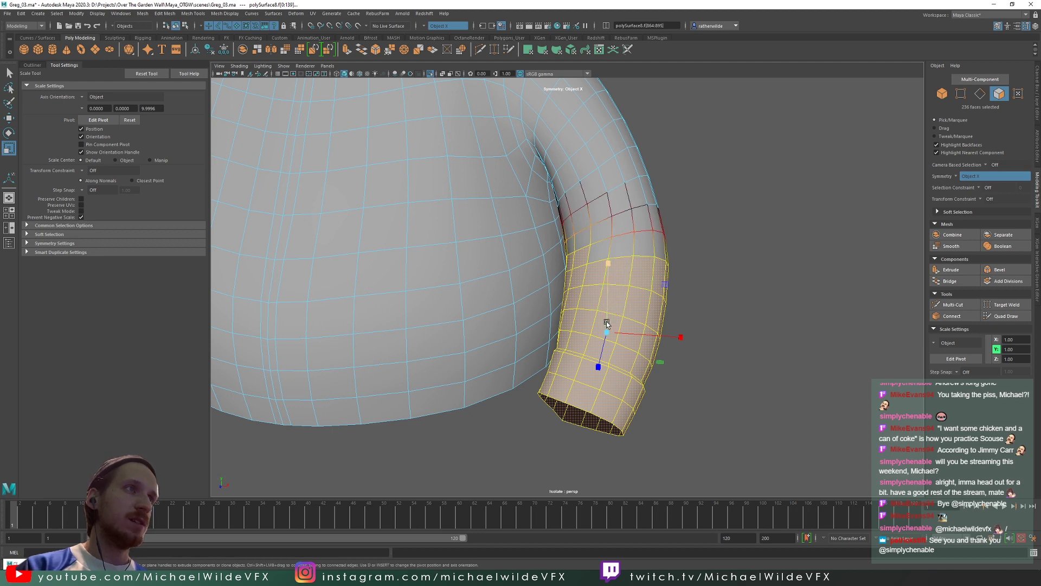
pyautogui.moveTo(607, 331); pyautogui.dragTo(576, 288)
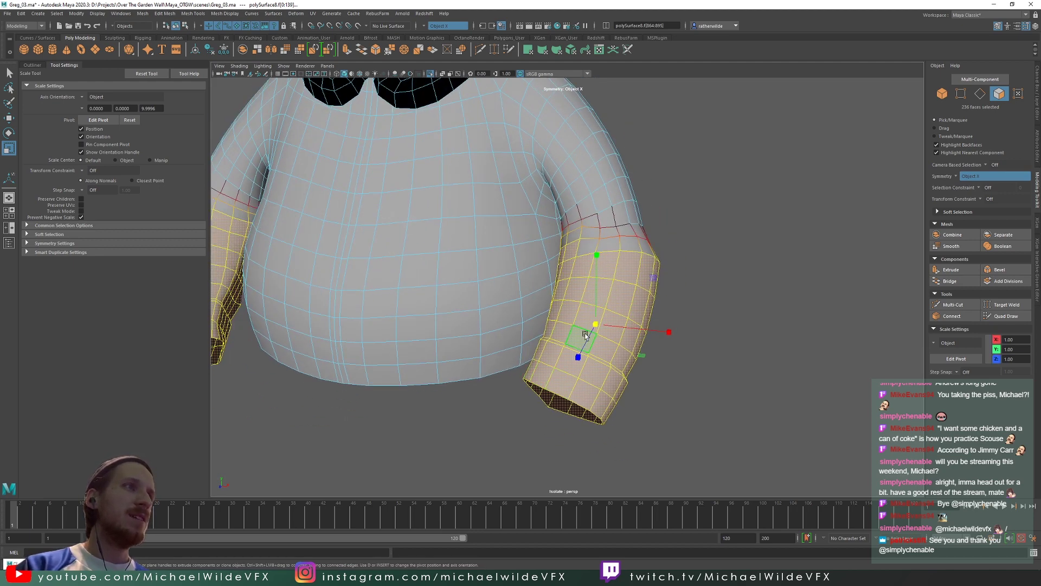
pyautogui.keyDown('alt'); pyautogui.moveTo(585, 335); pyautogui.dragTo(526, 389); pyautogui.keyUp('alt')
pyautogui.hotkey('ctrl', 'z')
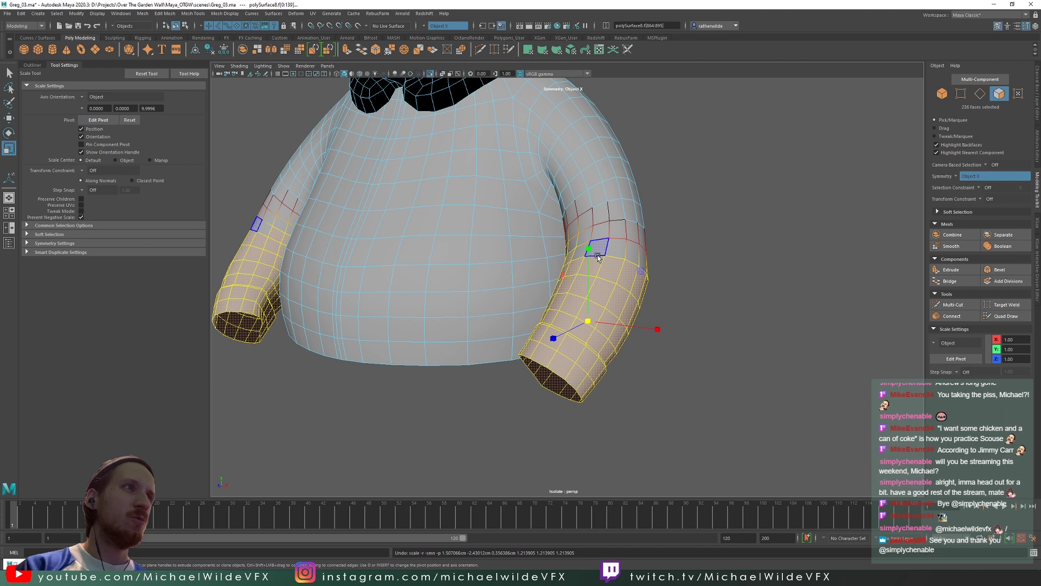
pyautogui.moveTo(589, 249); pyautogui.dragTo(590, 231)
pyautogui.keyDown('alt'); pyautogui.moveTo(613, 338); pyautogui.dragTo(589, 330); pyautogui.keyUp('alt')
pyautogui.hotkey('ctrl', 'z')
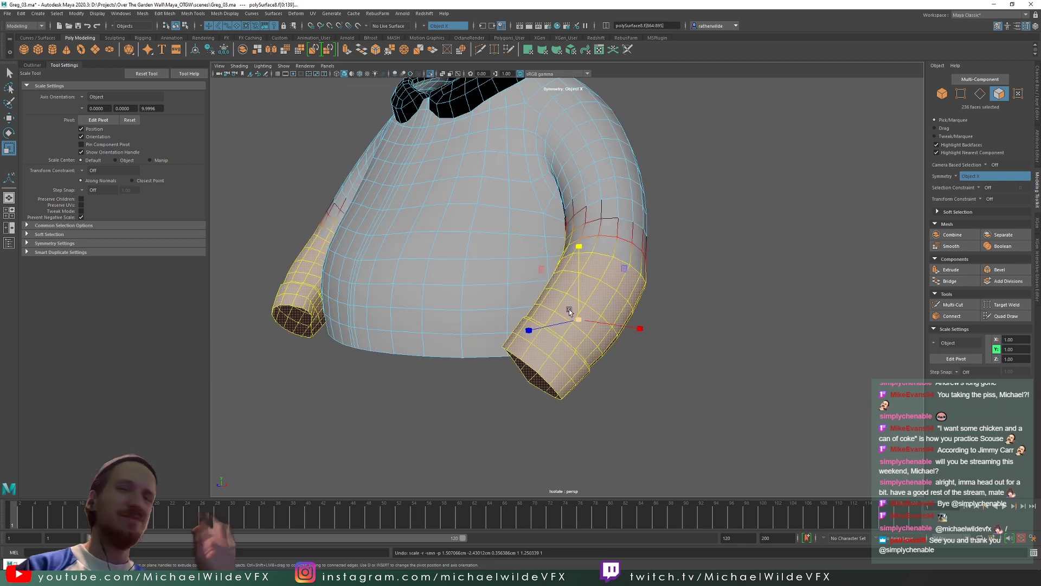
# Step: Convert the sleeve face selection to vertices and set the Scale tool's axis orientation to Normal
pyautogui.keyDown('alt'); pyautogui.moveTo(621, 169); pyautogui.dragTo(662, 218); pyautogui.keyUp('alt')
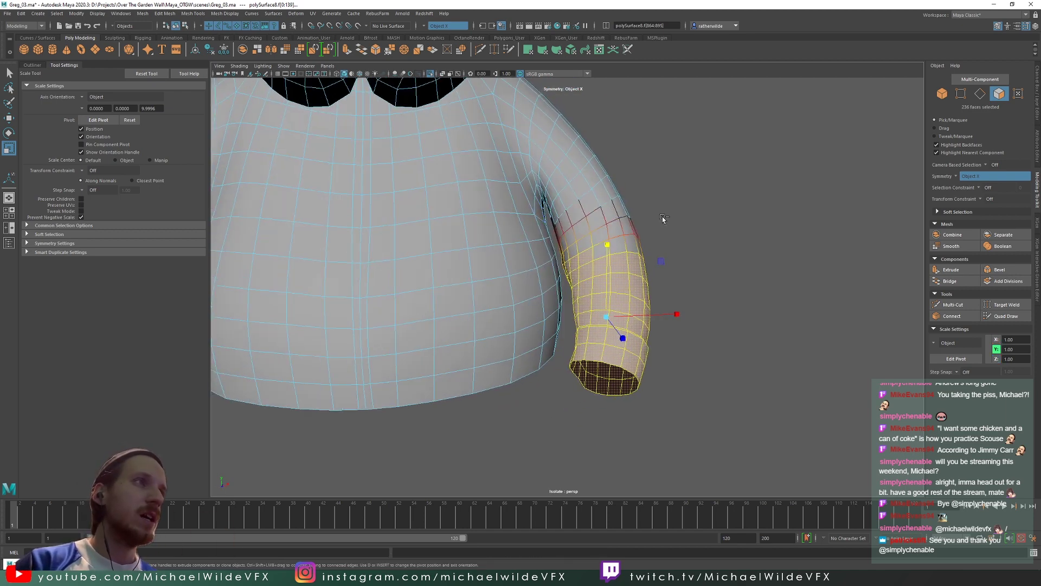
pyautogui.keyDown('ctrl'); pyautogui.moveTo(662, 218); pyautogui.dragTo(549, 211, button='right'); pyautogui.keyUp('ctrl')
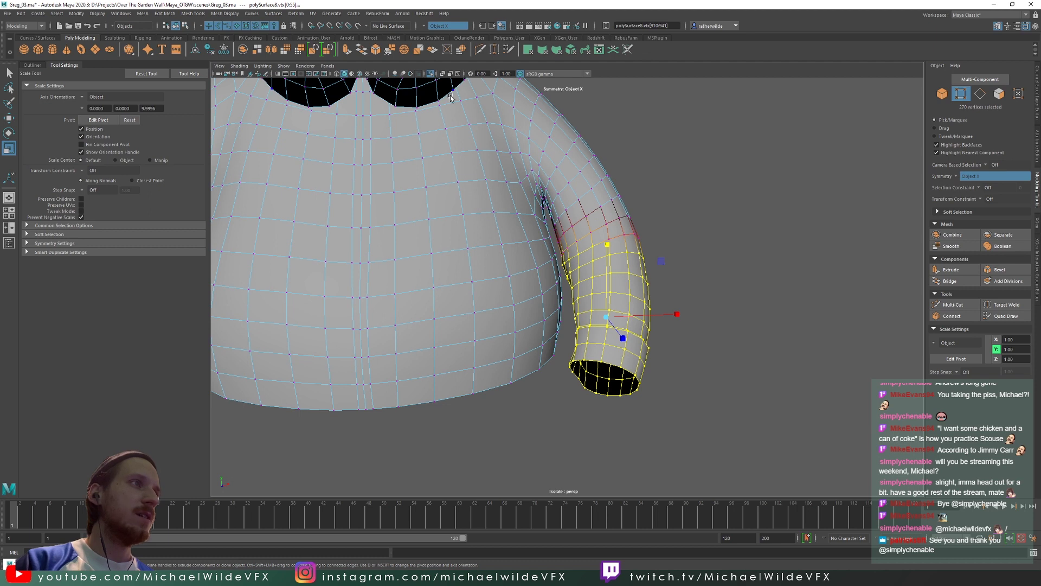
pyautogui.click(96, 98)
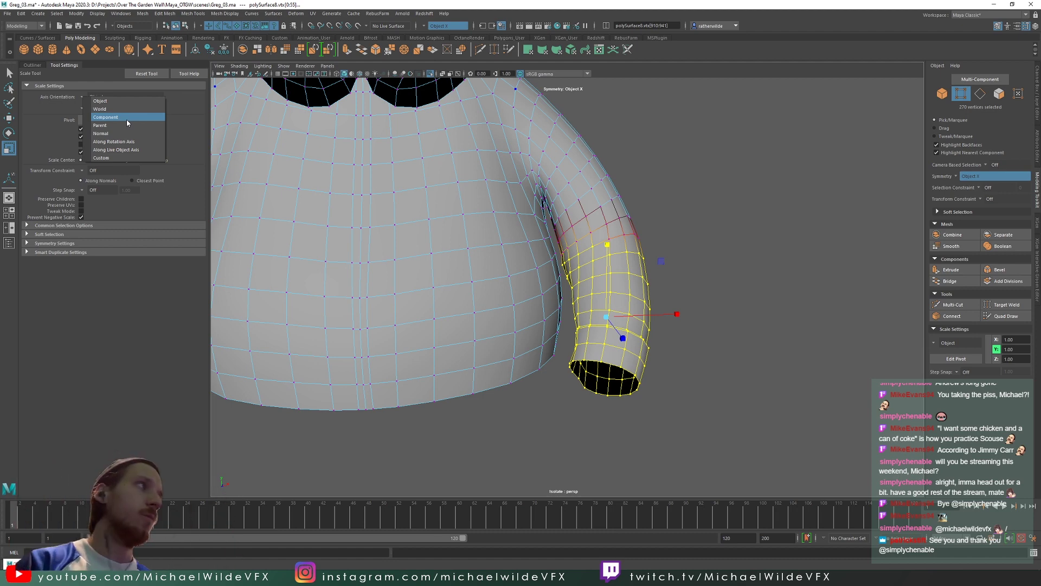
pyautogui.click(122, 133)
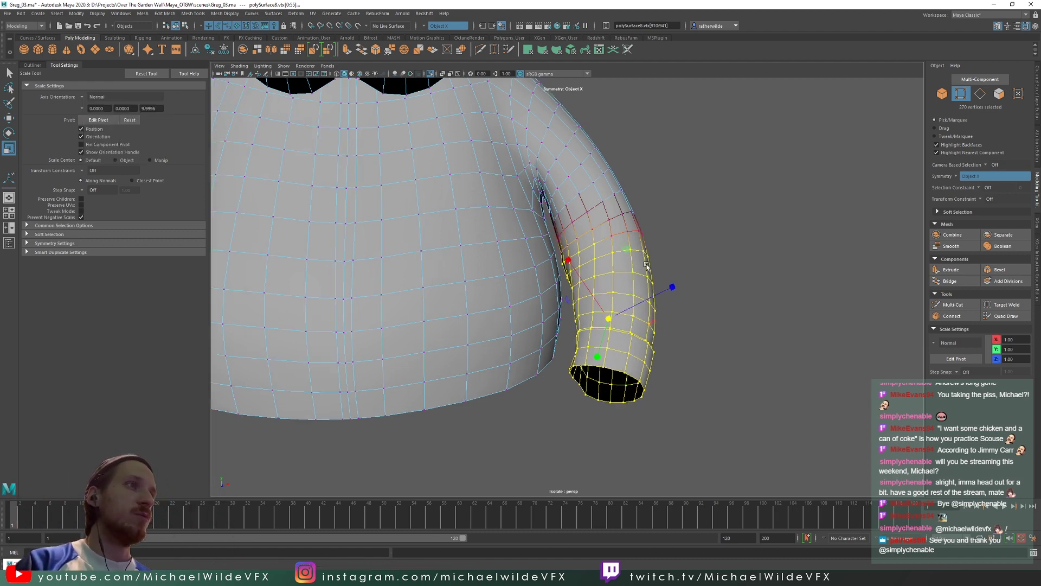
# Step: Activate the Move tool for the selected lower sleeve vertices and set its axis orientation to Normal
pyautogui.press('w')
pyautogui.keyDown('alt'); pyautogui.moveTo(646, 266); pyautogui.dragTo(613, 278); pyautogui.keyUp('alt')
pyautogui.click(83, 96)
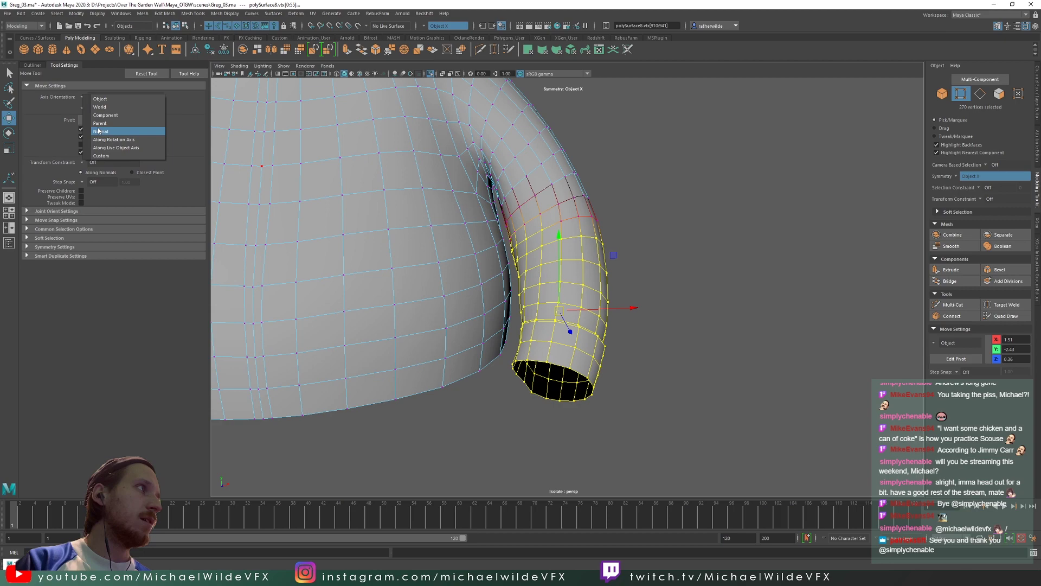
pyautogui.click(99, 131)
pyautogui.scroll(3, 593, 218)
pyautogui.keyDown('alt'); pyautogui.moveTo(593, 222); pyautogui.dragTo(496, 310); pyautogui.keyUp('alt')
pyautogui.scroll(3, 543, 304)
pyautogui.keyDown('alt'); pyautogui.moveTo(558, 345); pyautogui.dragTo(667, 256); pyautogui.keyUp('alt')
pyautogui.keyDown('alt'); pyautogui.moveTo(657, 260); pyautogui.dragTo(607, 259); pyautogui.keyUp('alt')
pyautogui.keyDown('alt'); pyautogui.moveTo(619, 282); pyautogui.dragTo(589, 253); pyautogui.keyUp('alt')
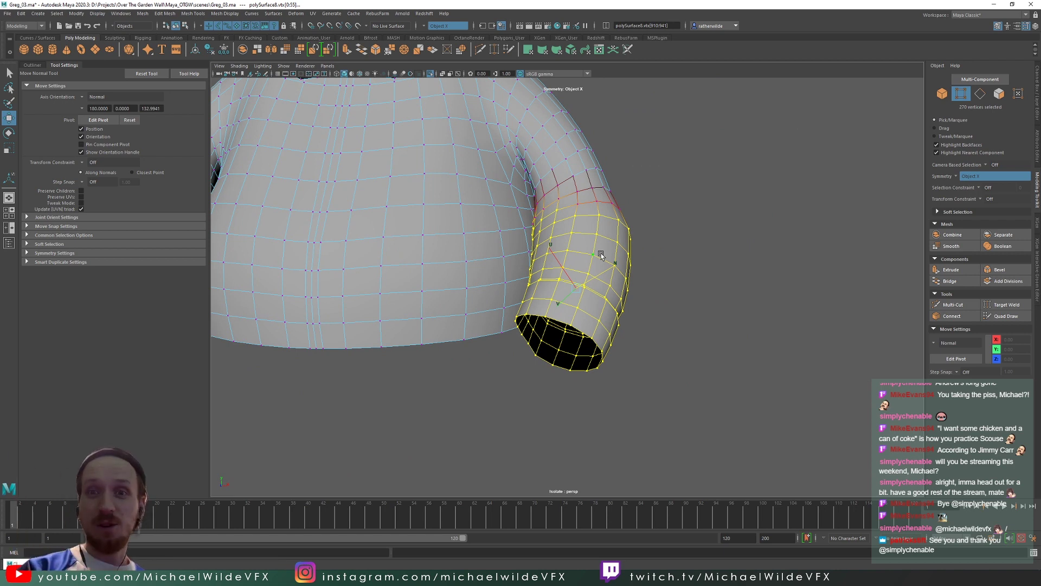
# Step: Return the shirt from component mode to object mode and clear its selection
pyautogui.hotkey('ctrl', 'z')
pyautogui.press('F8')
pyautogui.moveTo(677, 306); pyautogui.dragTo(676, 282, button='right')
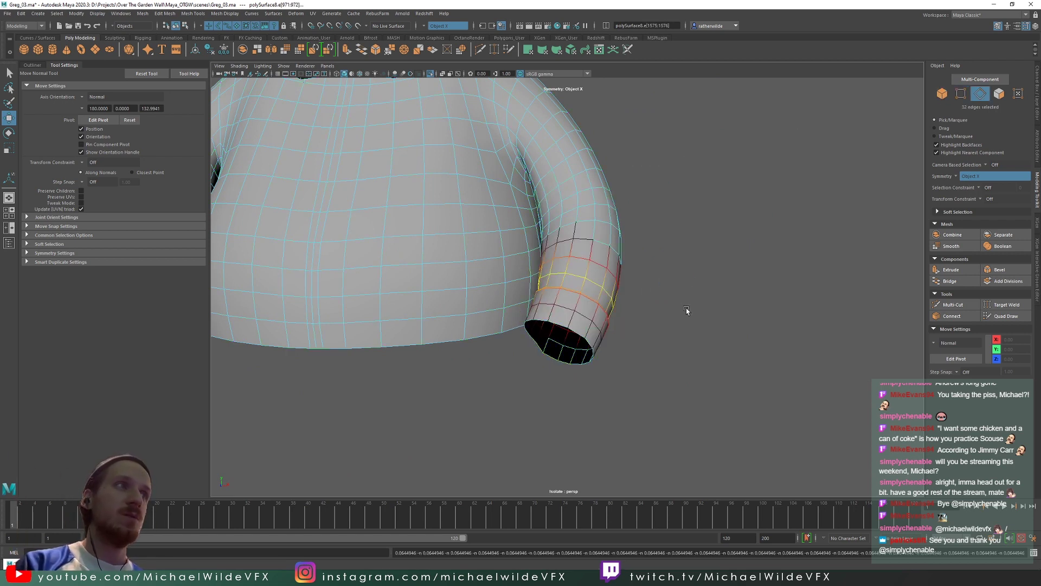
pyautogui.press('F8')
pyautogui.click(692, 333)
pyautogui.press('f')
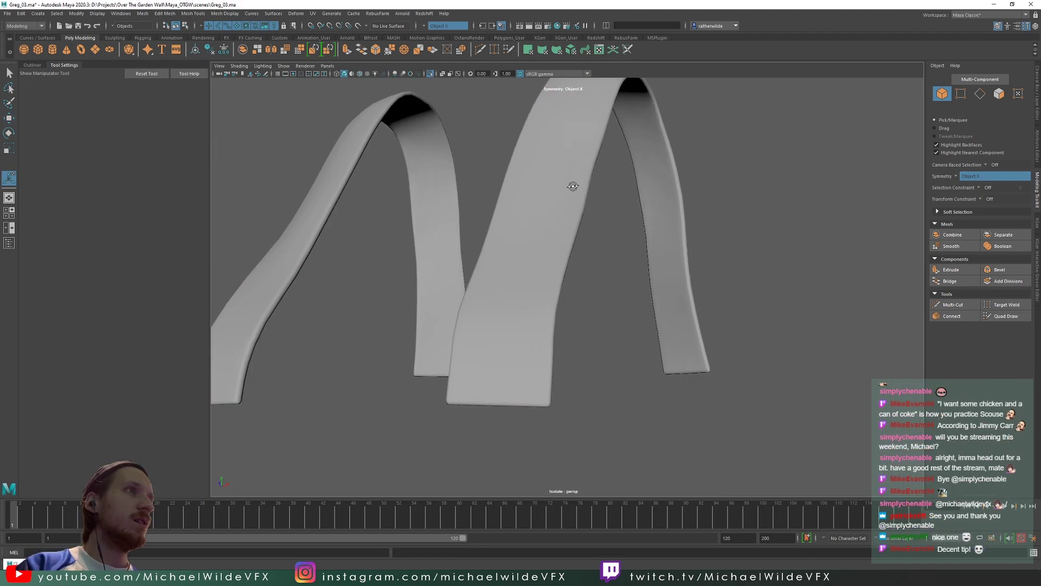
# Step: Select the shoulder straps mesh and switch it to vertex mode
pyautogui.click(570, 186)
pyautogui.keyDown('alt'); pyautogui.moveTo(569, 186); pyautogui.dragTo(516, 133); pyautogui.keyUp('alt')
pyautogui.scroll(5, 515, 133)
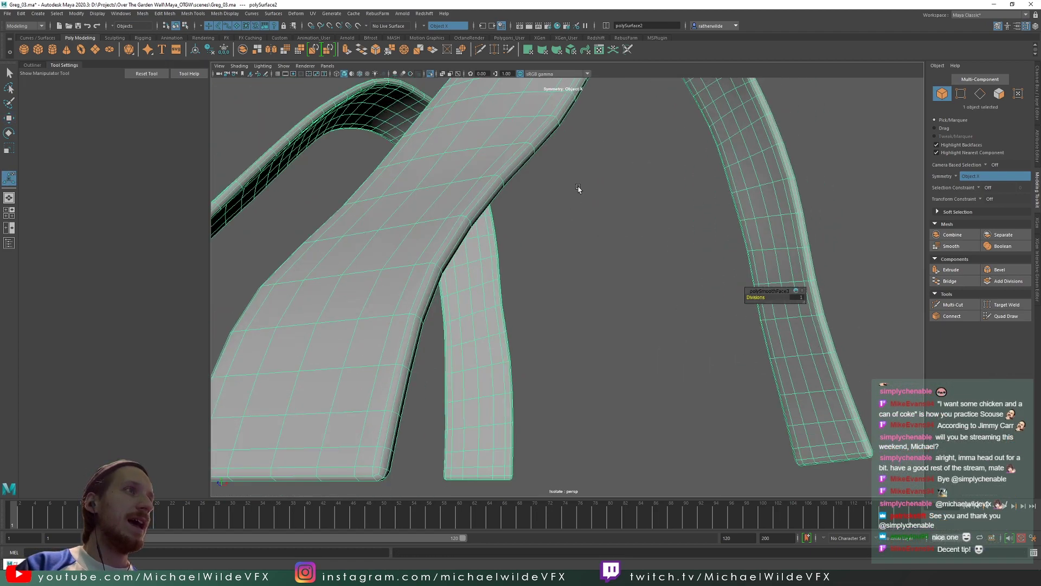
pyautogui.keyDown('alt'); pyautogui.moveTo(579, 188); pyautogui.dragTo(605, 179); pyautogui.keyUp('alt')
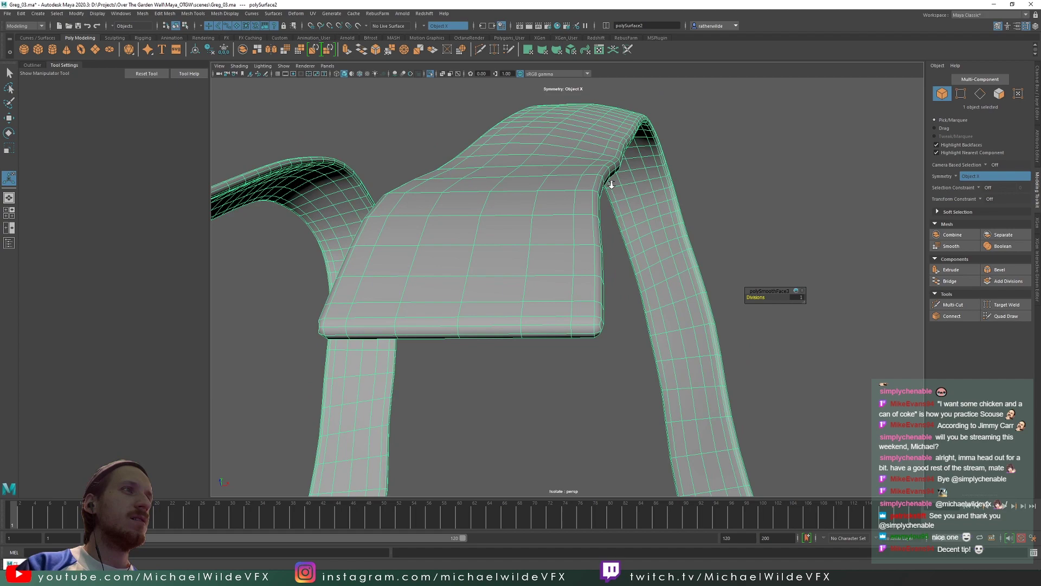
pyautogui.keyDown('alt'); pyautogui.moveTo(611, 184); pyautogui.dragTo(610, 186, button='right'); pyautogui.keyUp('alt')
pyautogui.moveTo(610, 186); pyautogui.dragTo(518, 168, button='right')
# Step: Select all vertices of the shoulder straps and activate the Move tool in Normal orientation
pyautogui.press('q')
pyautogui.keyDown('alt'); pyautogui.moveTo(518, 167); pyautogui.dragTo(527, 212); pyautogui.keyUp('alt')
pyautogui.keyDown('alt'); pyautogui.moveTo(528, 212); pyautogui.dragTo(442, 147, button='right'); pyautogui.keyUp('alt')
pyautogui.moveTo(442, 147); pyautogui.dragTo(581, 307)
pyautogui.keyDown('alt'); pyautogui.moveTo(581, 307); pyautogui.dragTo(629, 325, button='right'); pyautogui.keyUp('alt')
pyautogui.press('w')
# Step: Examine the straps' edges and underside from several angles with their vertices selected
pyautogui.keyDown('alt'); pyautogui.moveTo(558, 189); pyautogui.dragTo(655, 251, button='right'); pyautogui.keyUp('alt')
pyautogui.keyDown('alt'); pyautogui.moveTo(655, 251); pyautogui.dragTo(621, 239); pyautogui.keyUp('alt')
pyautogui.keyDown('alt'); pyautogui.moveTo(620, 239); pyautogui.dragTo(586, 255, button='right'); pyautogui.keyUp('alt')
pyautogui.keyDown('alt'); pyautogui.moveTo(587, 255); pyautogui.dragTo(571, 221); pyautogui.keyUp('alt')
pyautogui.keyDown('alt'); pyautogui.moveTo(571, 221); pyautogui.dragTo(603, 258, button='right'); pyautogui.keyUp('alt')
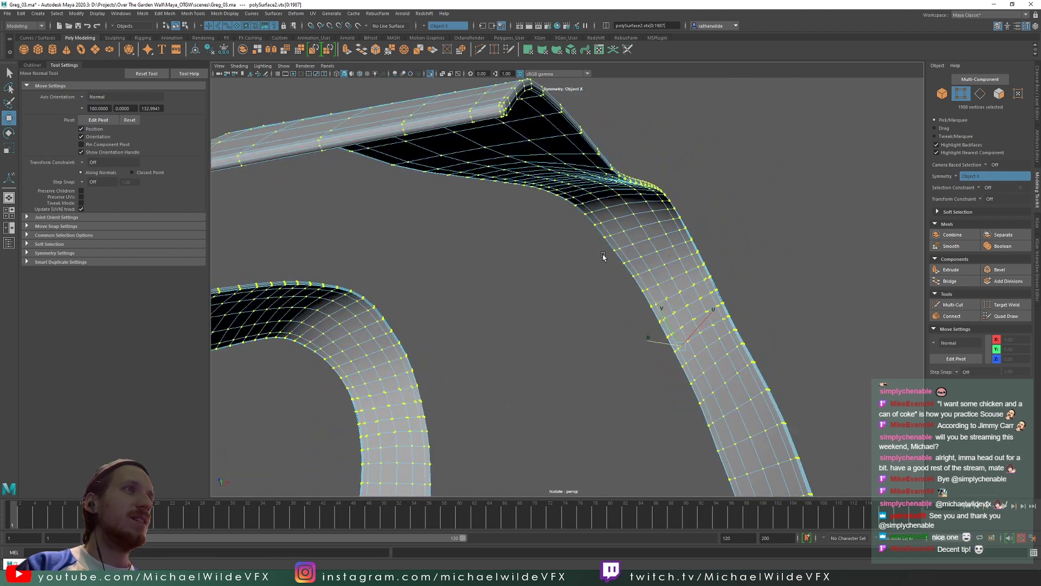
pyautogui.keyDown('alt'); pyautogui.moveTo(603, 258); pyautogui.dragTo(596, 260); pyautogui.keyUp('alt')
pyautogui.keyDown('alt'); pyautogui.moveTo(499, 159); pyautogui.dragTo(430, 220); pyautogui.keyUp('alt')
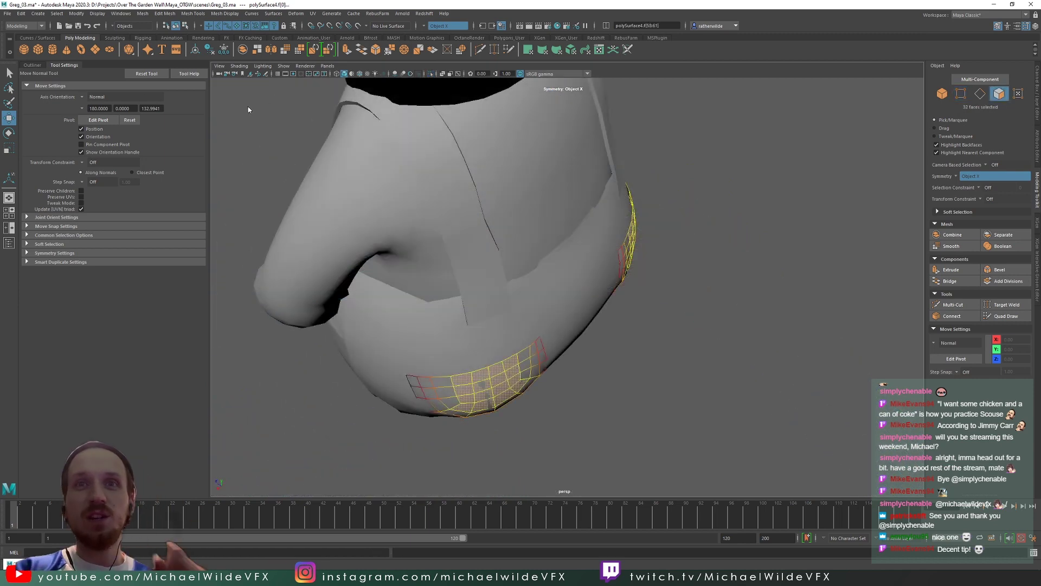
# Step: Refine the selection of the pocket-shaped face patches on the trousers and set the Move tool's axis orientation to World
pyautogui.click(85, 98)
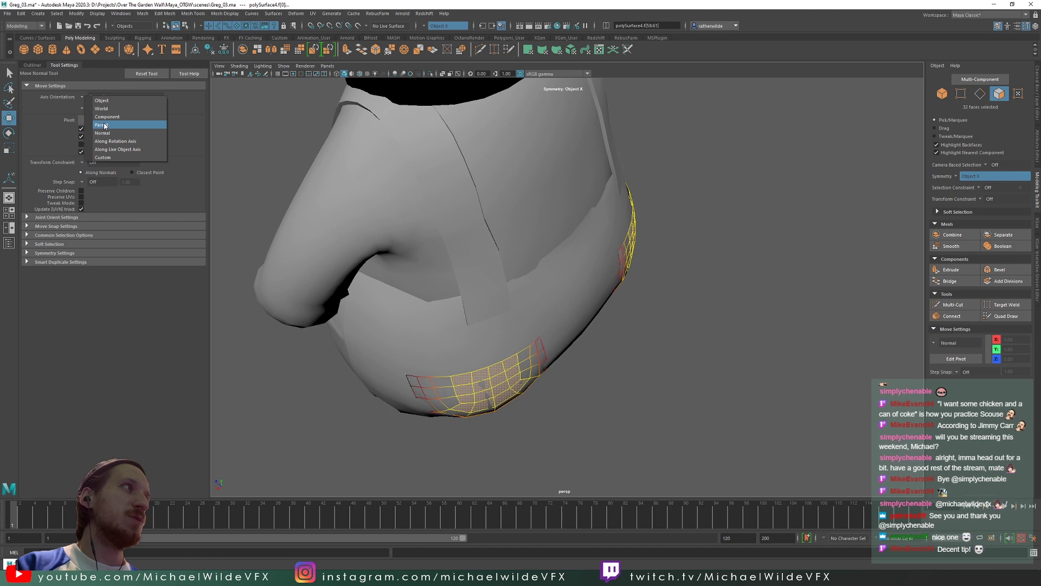
pyautogui.click(740, 260)
pyautogui.keyDown('alt'); pyautogui.moveTo(721, 344); pyautogui.dragTo(615, 224); pyautogui.keyUp('alt')
pyautogui.moveTo(615, 224)
pyautogui.mouseDown()
pyautogui.moveTo(674, 298)
pyautogui.moveTo(624, 239)
pyautogui.mouseUp()
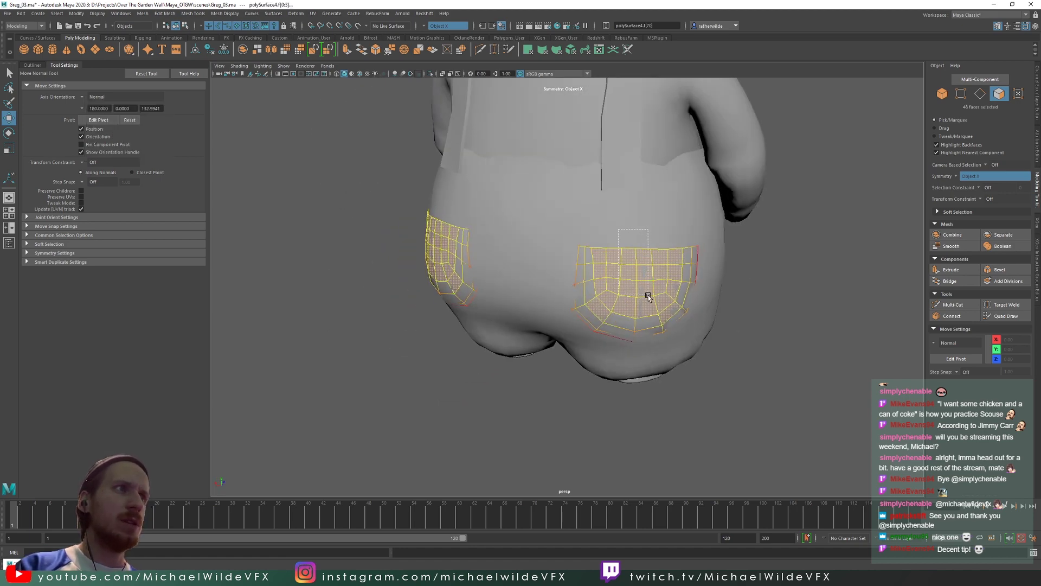
pyautogui.moveTo(648, 296); pyautogui.dragTo(643, 290)
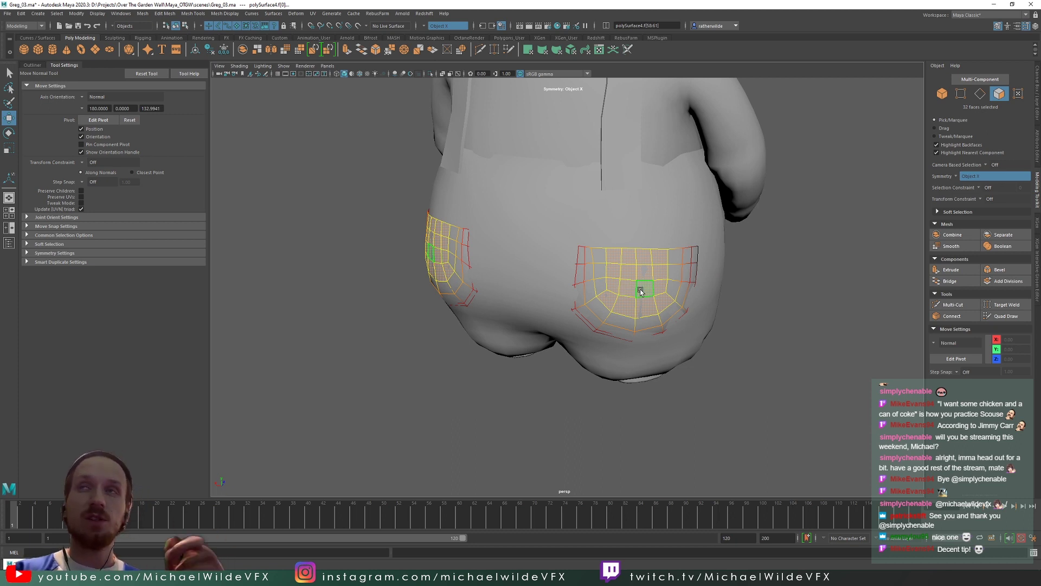
pyautogui.click(82, 97)
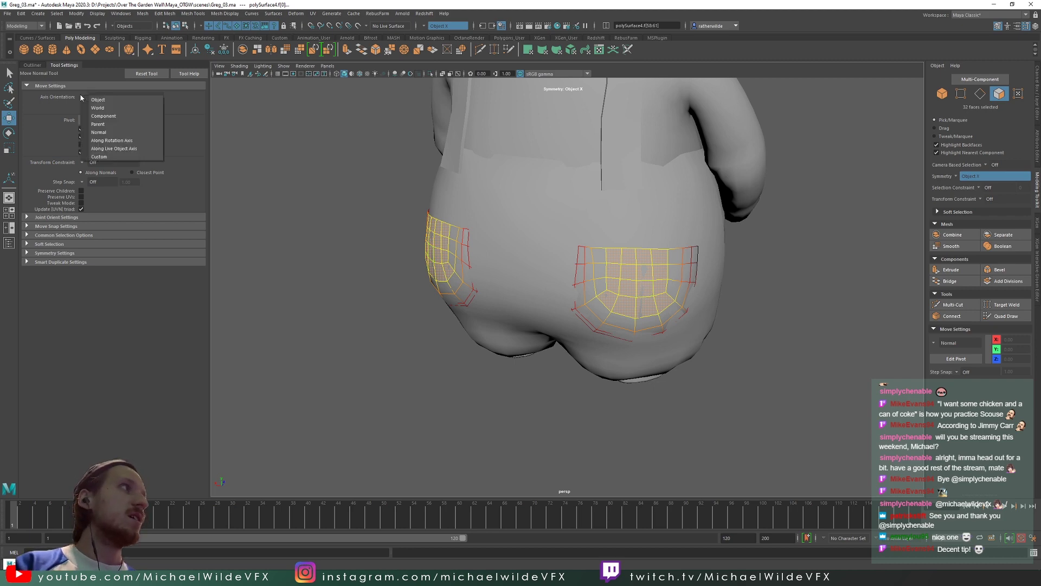
pyautogui.click(95, 108)
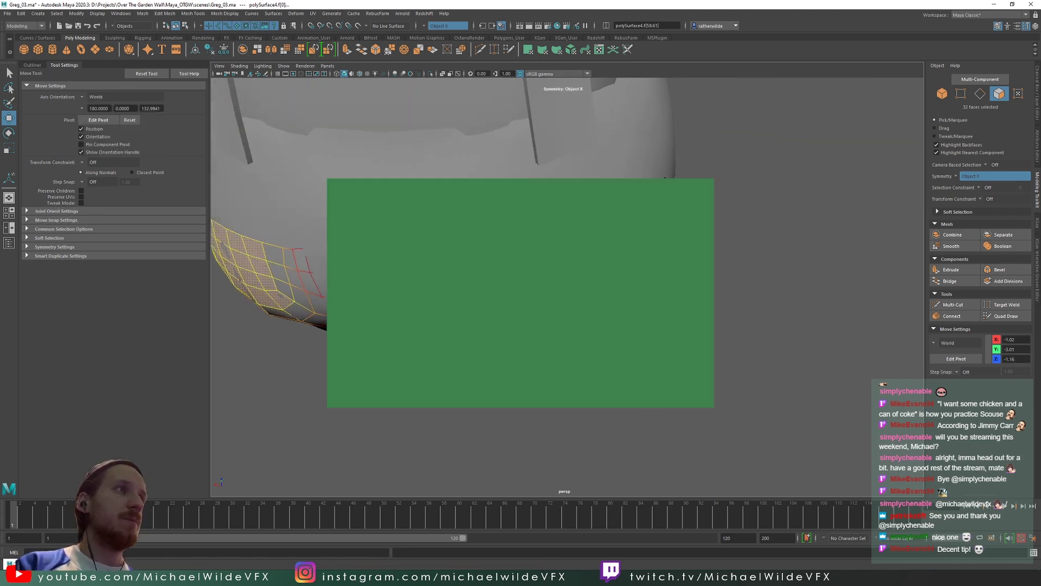